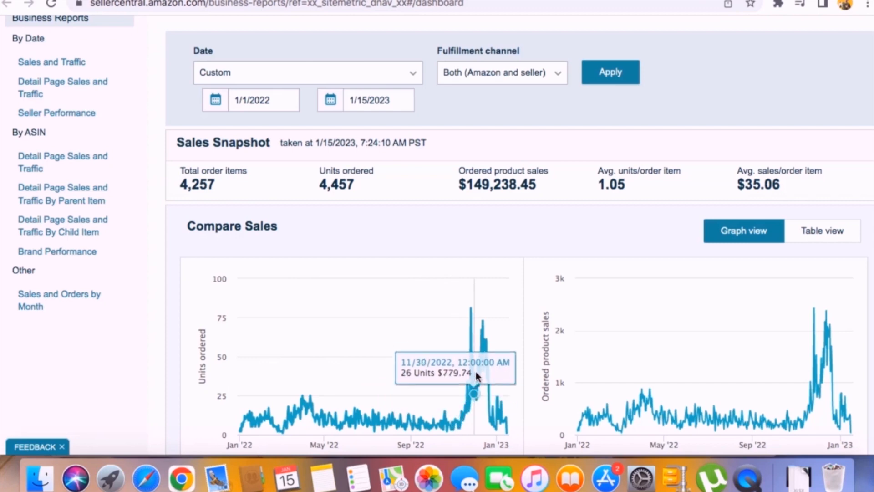
{"action": "triple_click", "coordinate": [507, 192]}
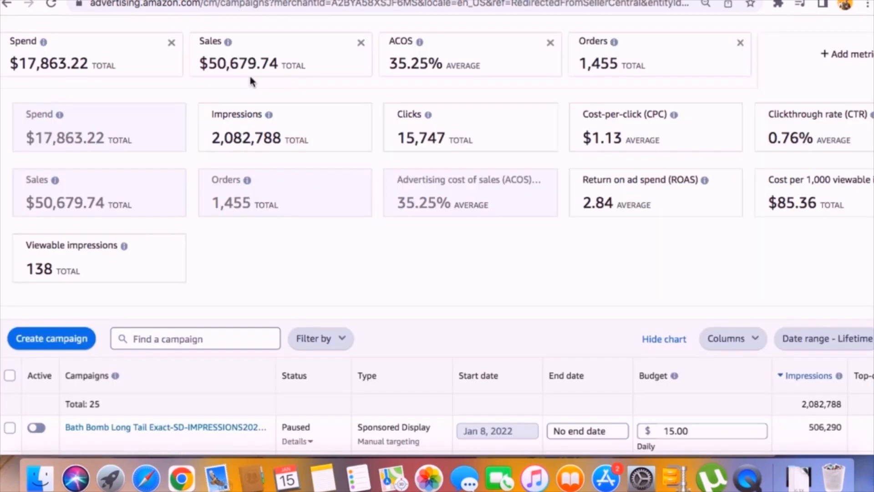
{"action": "triple_click", "coordinate": [64, 65]}
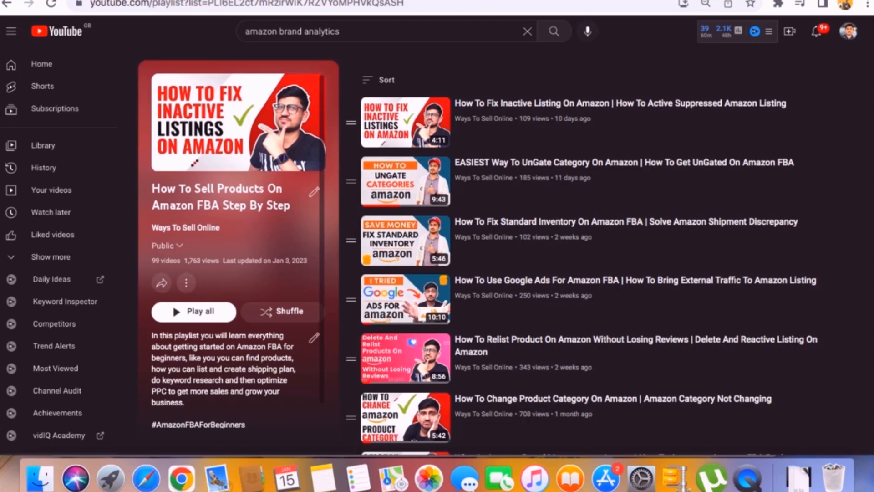
{"action": "scroll", "coordinate": [633, 198], "scroll_direction": "down", "scroll_amount": 3}
{"action": "scroll", "coordinate": [632, 197], "scroll_direction": "up", "scroll_amount": 3}
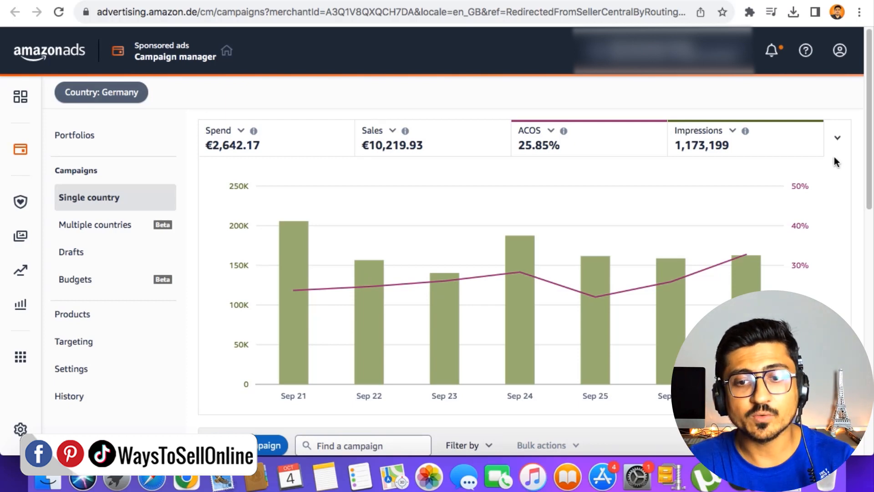
- Set the date range of the Amazon Ads campaign manager to 1 Sep - 30 Sep 2023
{"action": "scroll", "coordinate": [812, 226], "scroll_direction": "down", "scroll_amount": 5}
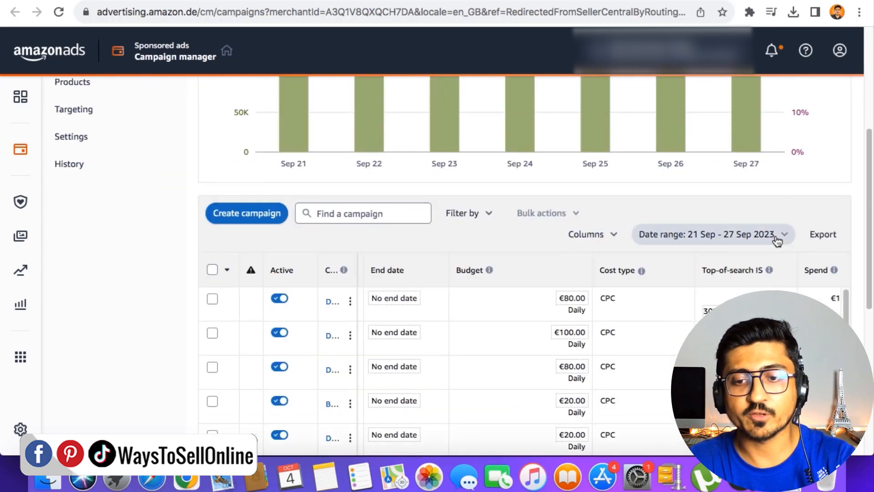
{"action": "left_click", "coordinate": [775, 240]}
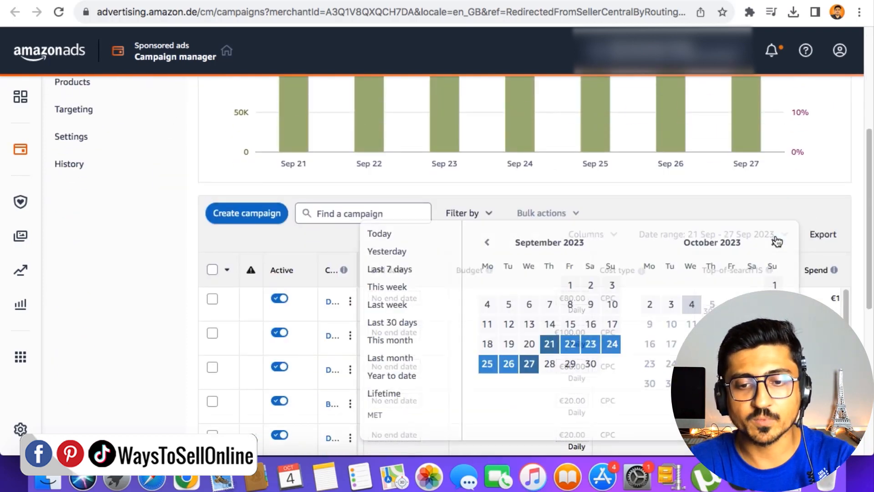
{"action": "left_click", "coordinate": [571, 285]}
{"action": "left_click", "coordinate": [592, 364]}
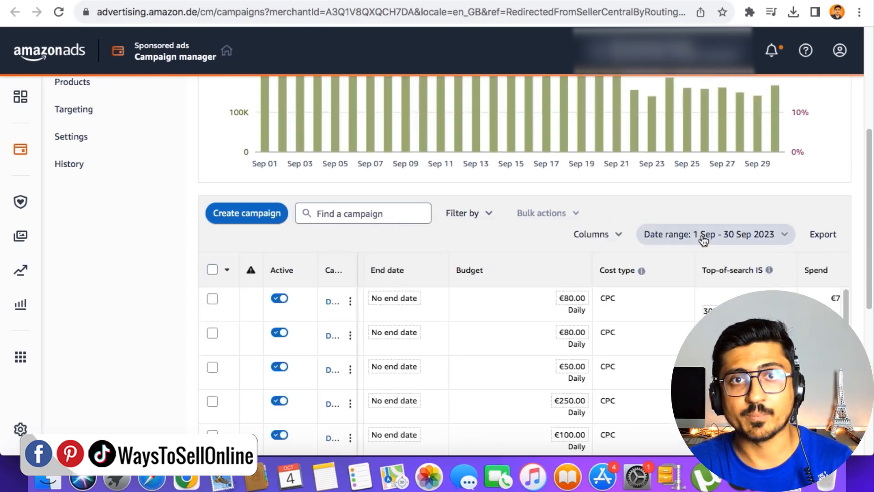
{"action": "scroll", "coordinate": [624, 217], "scroll_direction": "up", "scroll_amount": 5}
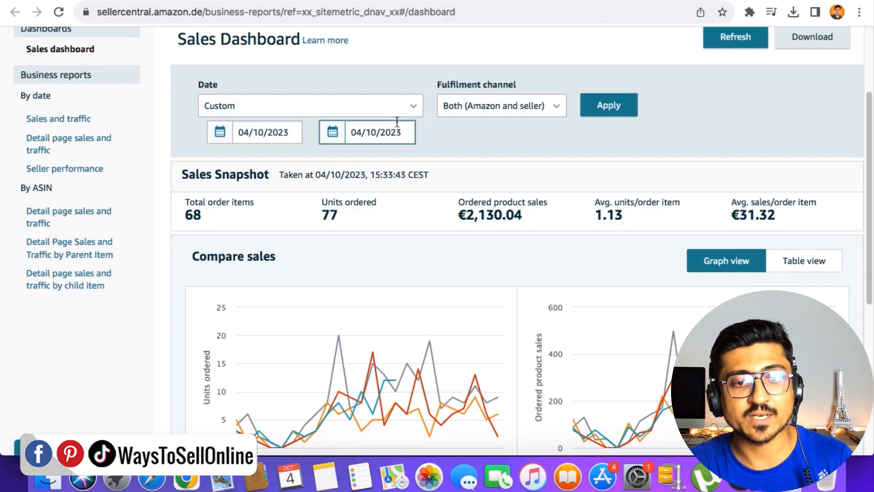
- In the Seller Central Sales Dashboard, apply a custom date range from 01/09/2023 to 30/09/2023
{"action": "left_click", "coordinate": [273, 132]}
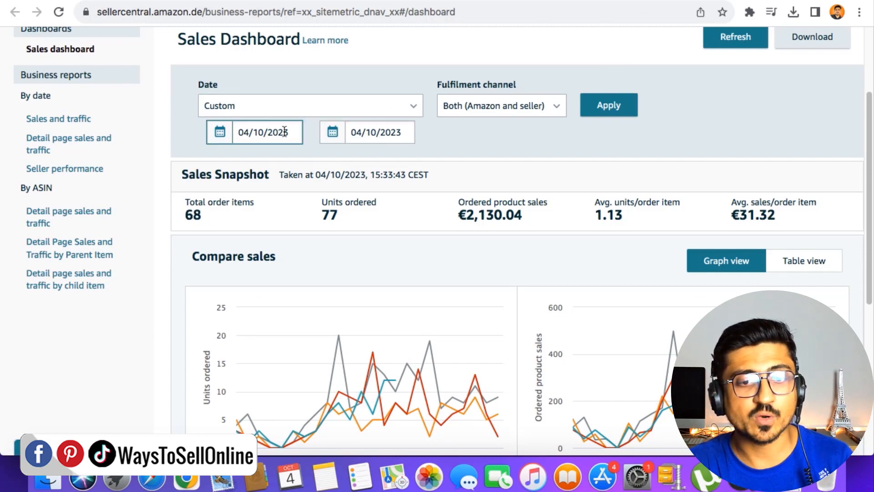
{"action": "left_click", "coordinate": [218, 156]}
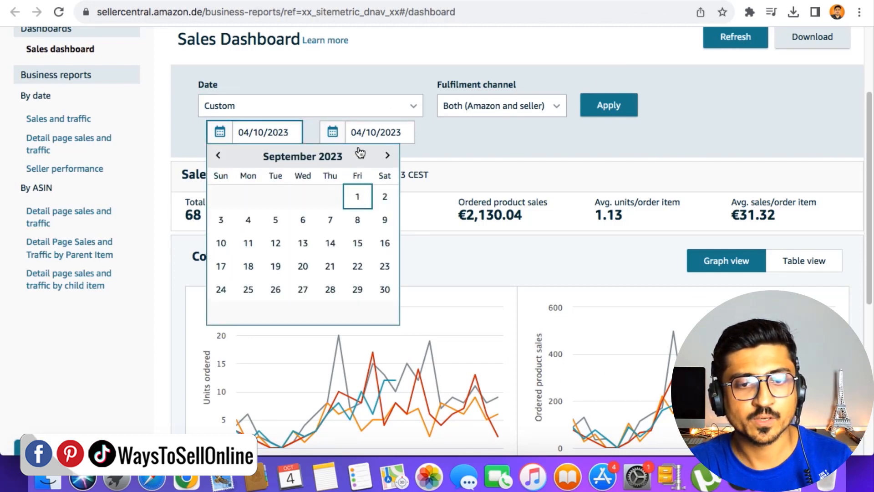
{"action": "left_click", "coordinate": [358, 196]}
{"action": "left_click", "coordinate": [360, 132]}
{"action": "left_click", "coordinate": [330, 156]}
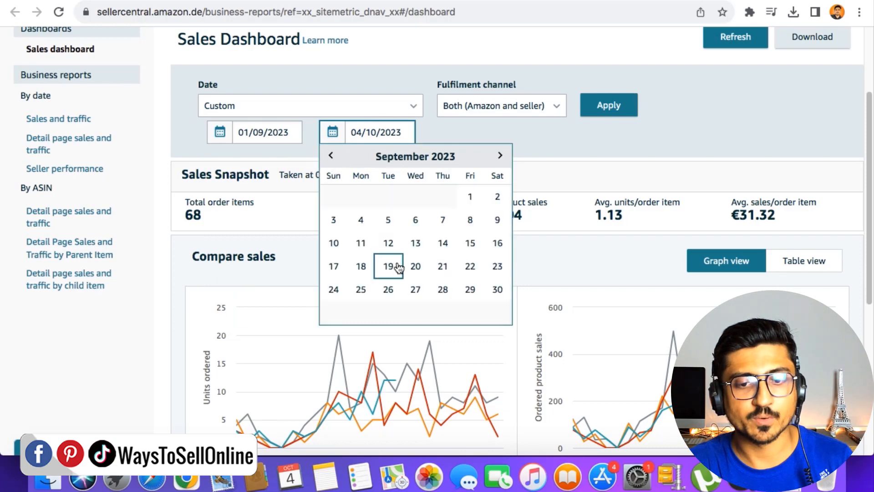
{"action": "left_click", "coordinate": [497, 289]}
{"action": "left_click", "coordinate": [610, 110]}
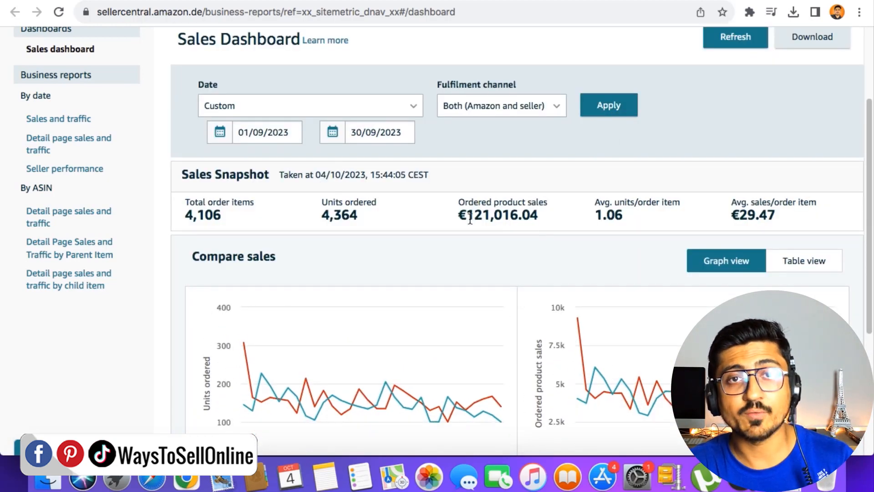
- Examine the ordered product sales and units ordered figures in the Sales Snapshot
{"action": "left_click_drag", "start_coordinate": [470, 219], "coordinate": [539, 218]}
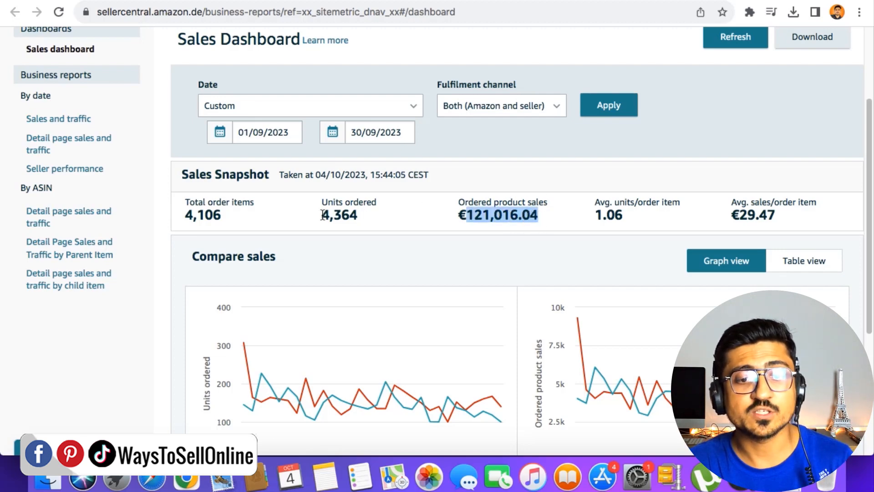
{"action": "left_click_drag", "start_coordinate": [324, 216], "coordinate": [362, 221]}
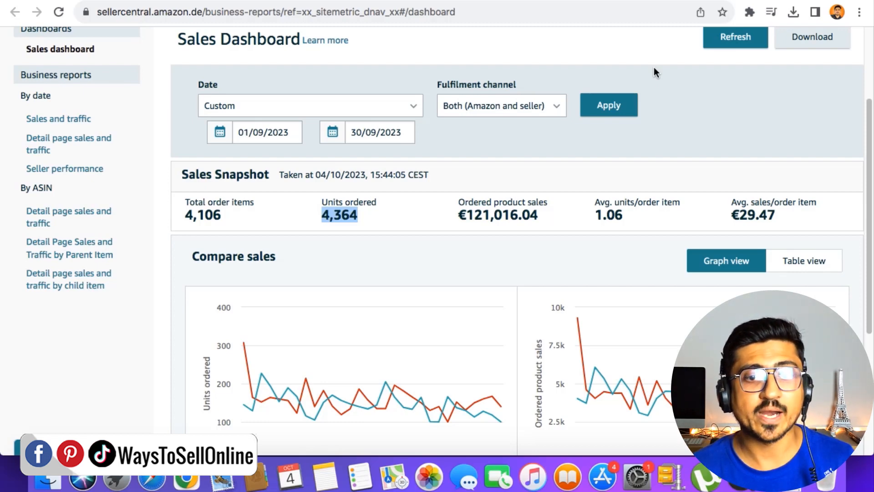
{"action": "double_click", "coordinate": [492, 216]}
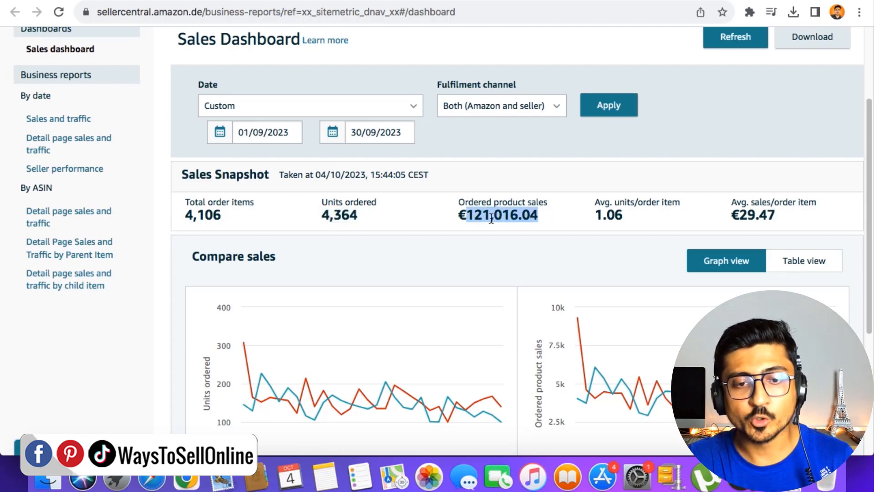
{"action": "double_click", "coordinate": [342, 215]}
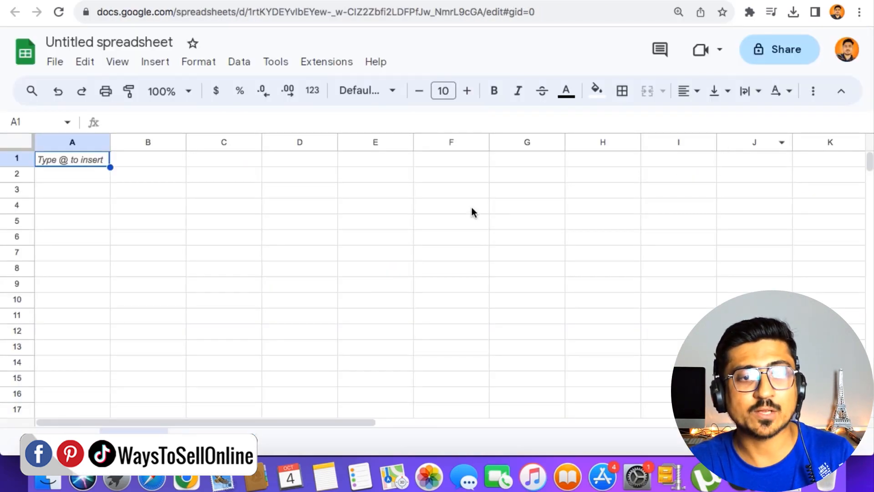
- Rename the untitled Google Sheets spreadsheet as "Test PPC Analytics"
{"action": "left_click", "coordinate": [163, 41]}
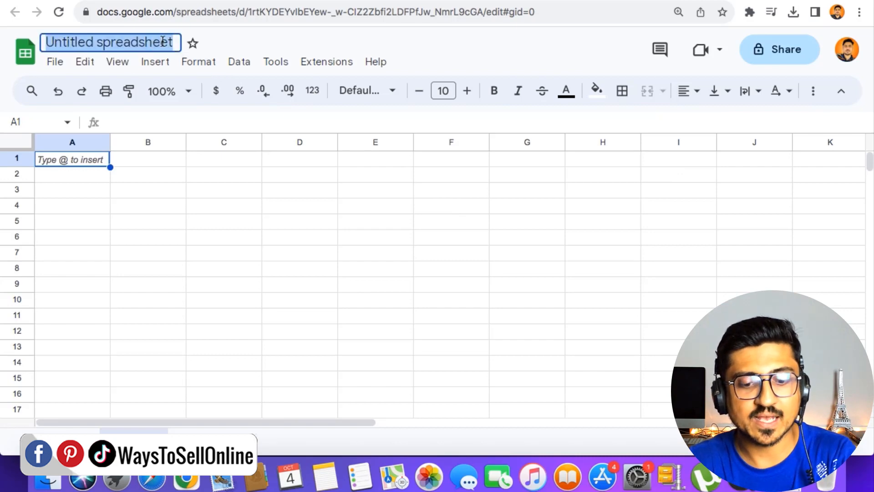
{"action": "type", "text": "Test PPC An"}
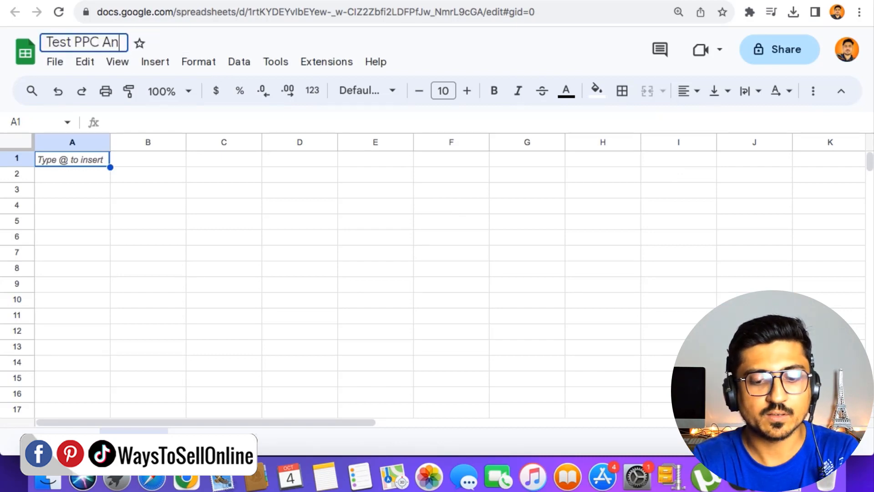
{"action": "type", "text": "alytics"}
{"action": "key", "text": "Return"}
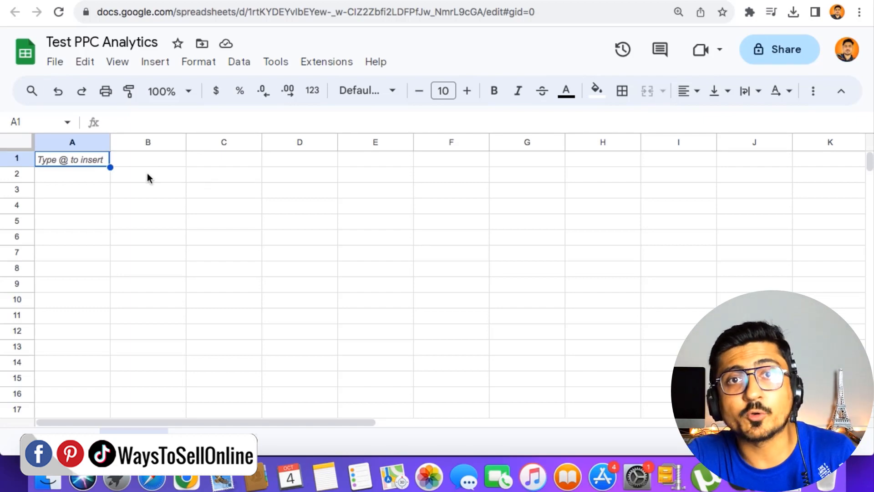
- Enter the column headers "Total revenue", "PPC Revenue" and "PPC Spent" in cells B2 to D2
{"action": "left_click", "coordinate": [135, 193]}
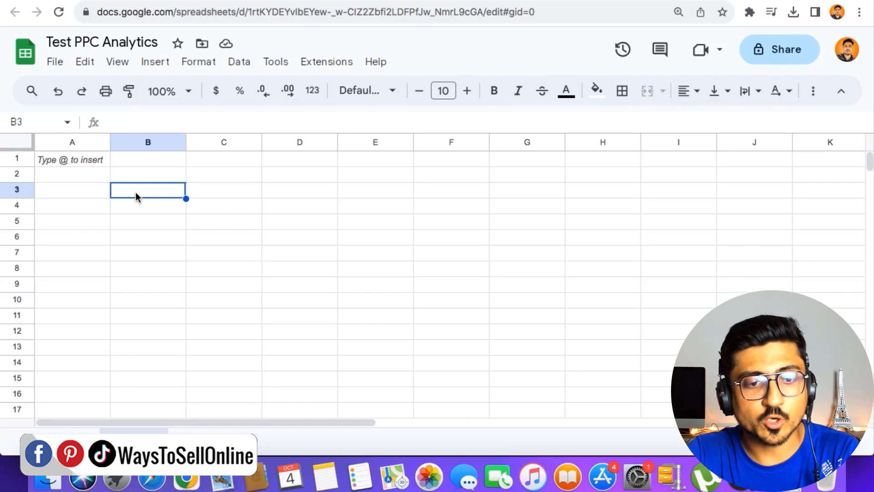
{"action": "key", "text": "Up"}
{"action": "type", "text": "Total revenue"}
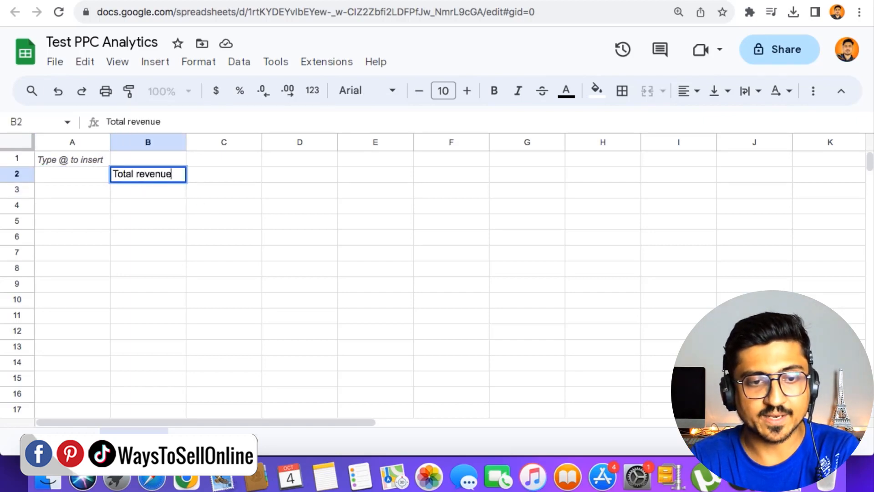
{"action": "key", "text": "Tab"}
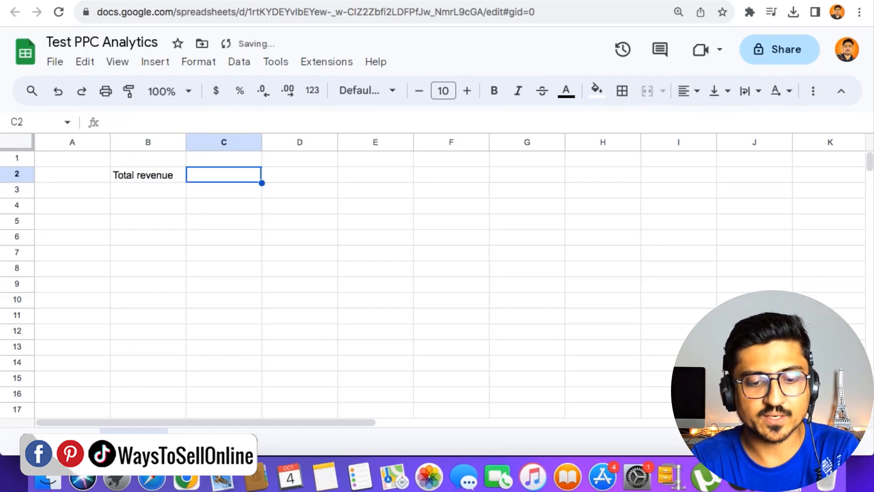
{"action": "type", "text": "PPC Revenue"}
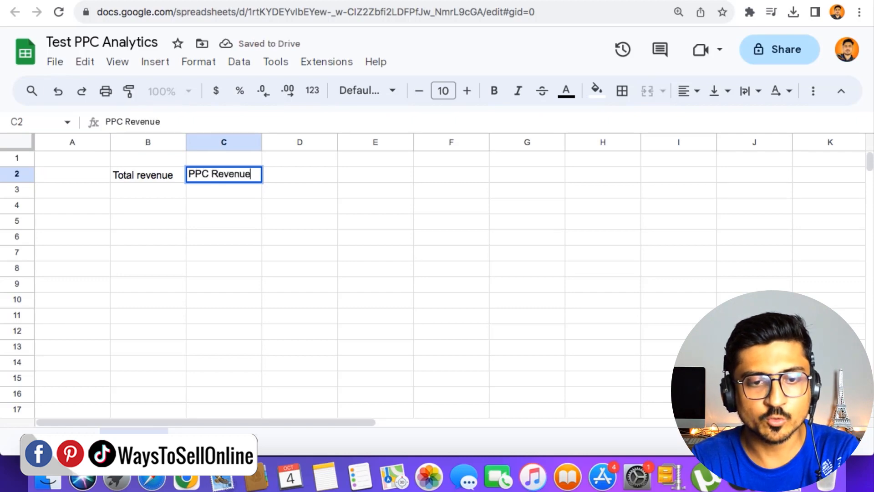
{"action": "key", "text": "Tab"}
{"action": "type", "text": "P"}
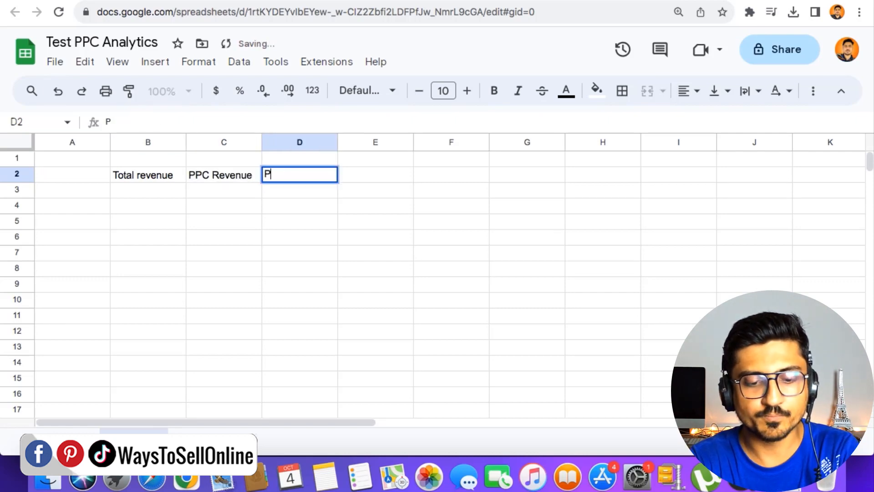
{"action": "type", "text": "PC Spent"}
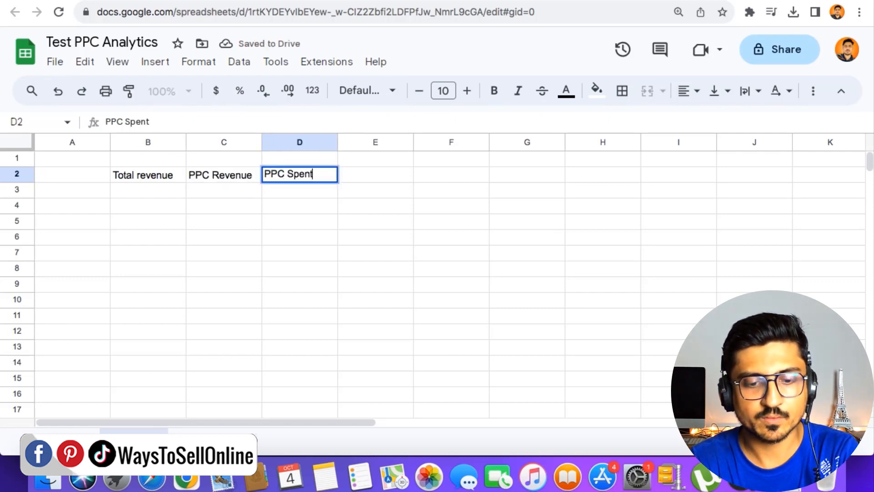
- Add the headers "Total Units sold" in cell E2 and "PPC Units Sold" in cell F2
{"action": "key", "text": "Tab"}
{"action": "type", "text": "Total Un"}
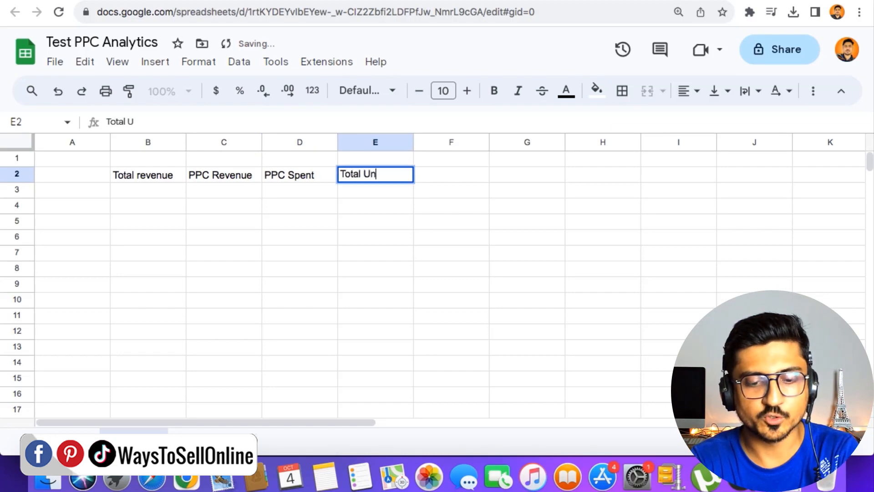
{"action": "type", "text": "its sold"}
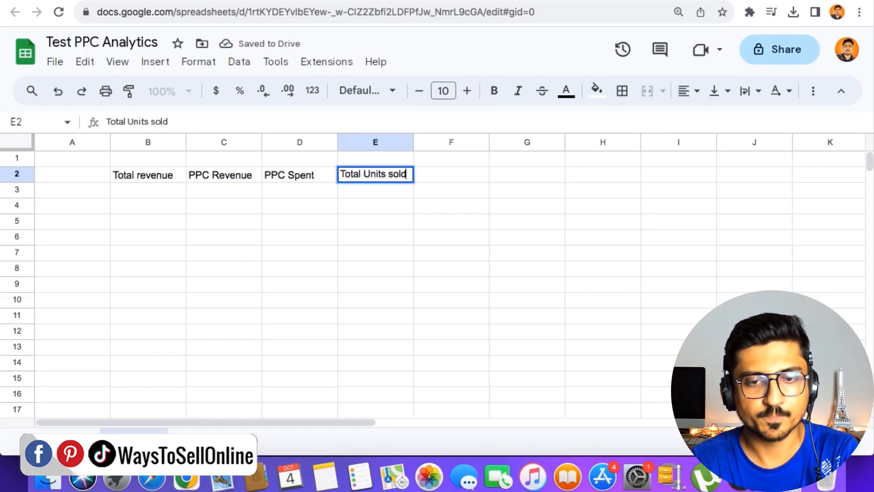
{"action": "key", "text": "Tab"}
{"action": "type", "text": "PPC Units Sold"}
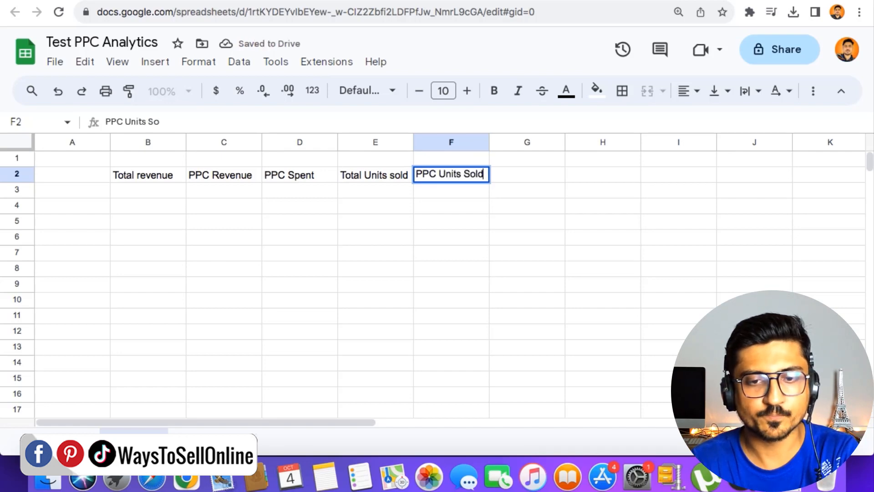
{"action": "key", "text": "Return"}
- Add the headers "ACOS" in cell G2 and "ROAS" in cell H2
{"action": "key", "text": "Up"}
{"action": "key", "text": "Right"}
{"action": "type", "text": "ACO"}
{"action": "key", "text": "Right"}
{"action": "key", "text": "Left"}
{"action": "type", "text": "ACOS"}
{"action": "key", "text": "Right"}
{"action": "type", "text": "ROAS"}
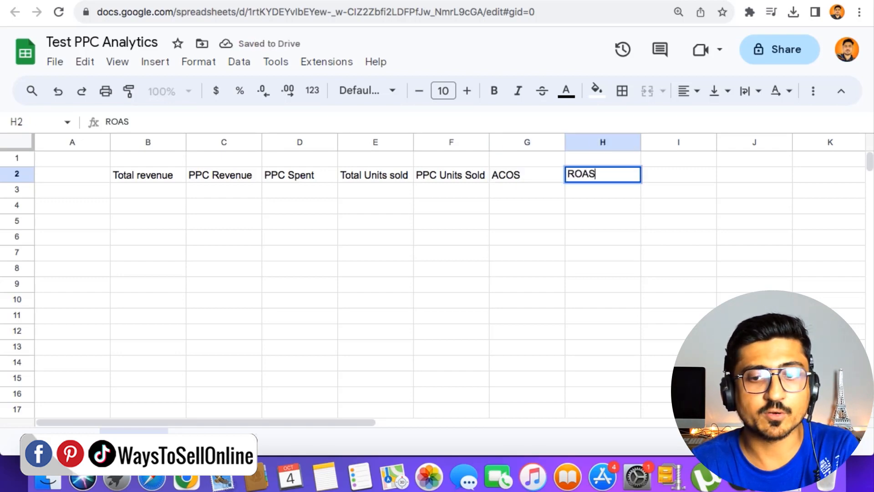
- Add the headers "CTR" in cell I2 and "No of clicks" in cell J2
{"action": "key", "text": "Right"}
{"action": "type", "text": "CTR"}
{"action": "key", "text": "Right"}
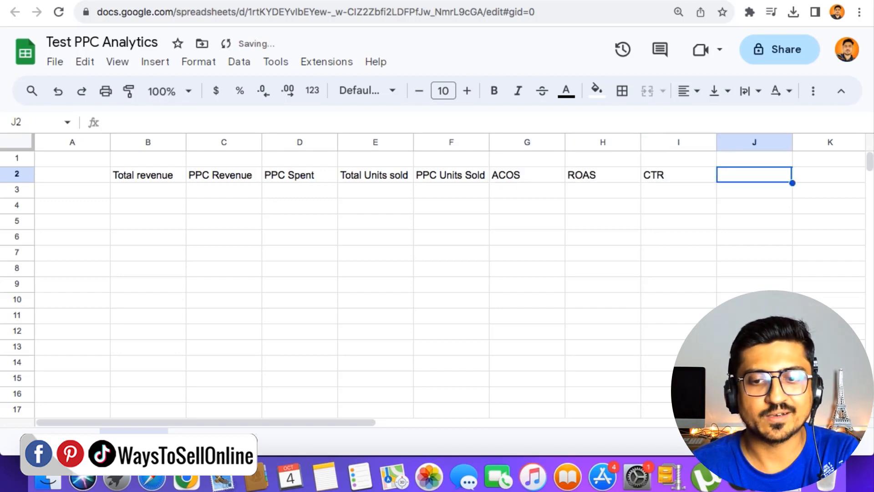
{"action": "type", "text": "No of clicks"}
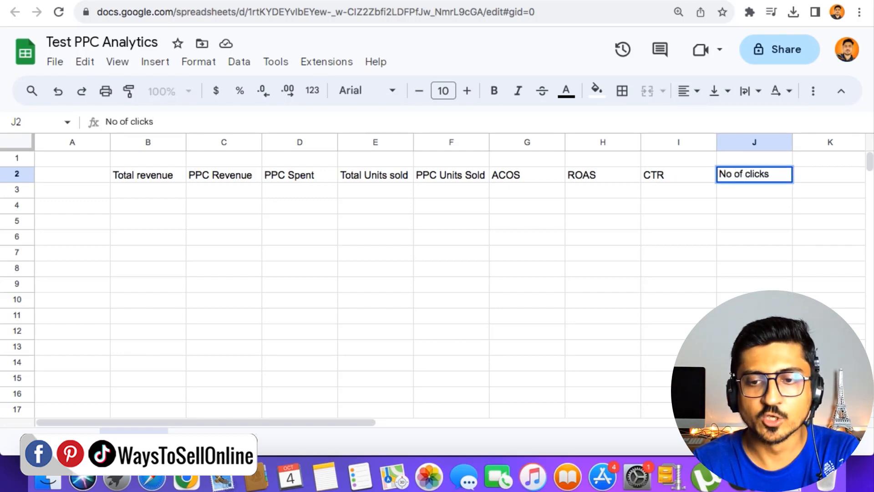
{"action": "key", "text": "Return"}
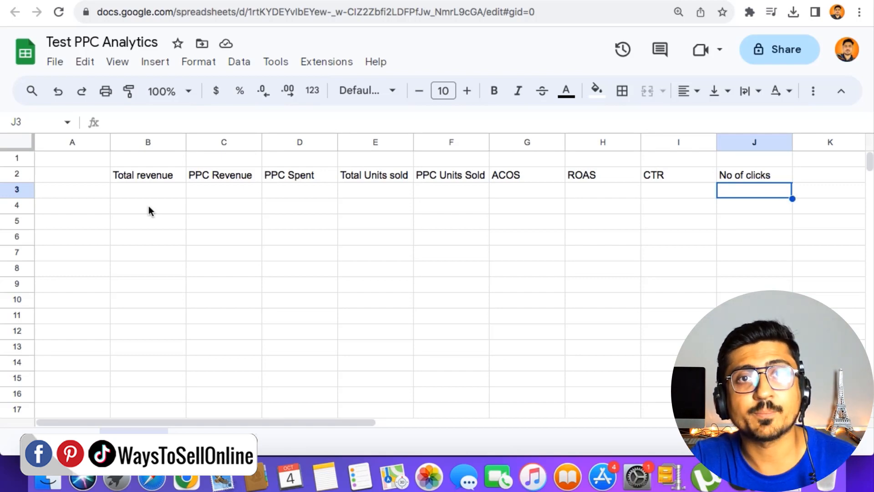
- Enter the row labels "Campaign 1" through "Campaign 5" down column A, starting in cell A3
{"action": "left_click", "coordinate": [80, 192]}
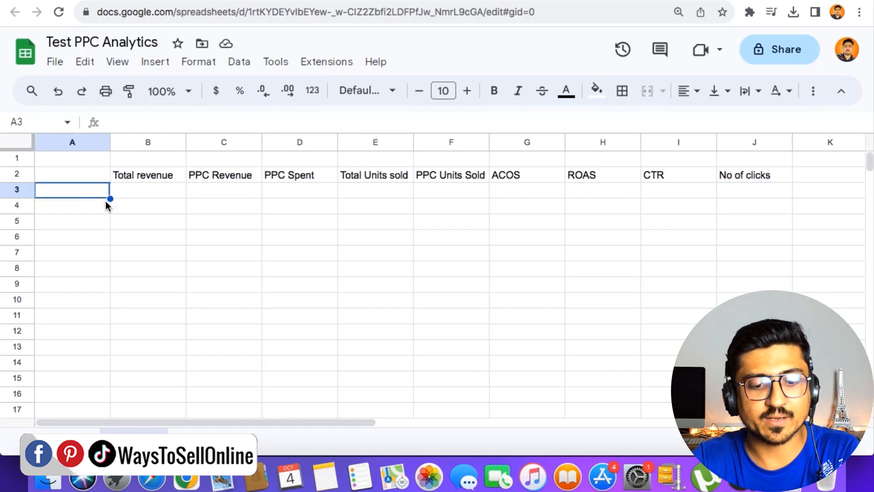
{"action": "type", "text": "Campaign 1"}
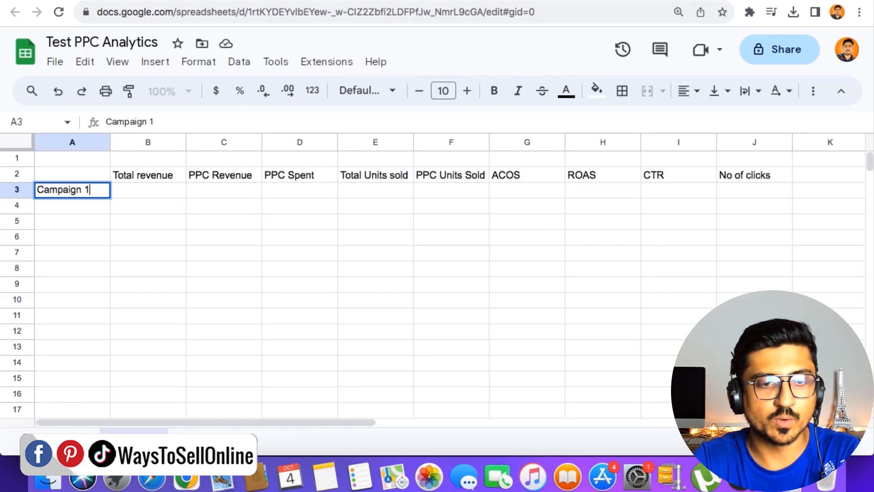
{"action": "key", "text": "Return"}
{"action": "type", "text": "Campaign 2"}
{"action": "key", "text": "Return"}
{"action": "type", "text": "Campaign 3"}
{"action": "key", "text": "Return"}
{"action": "type", "text": "Campaign 4"}
{"action": "key", "text": "Return"}
{"action": "type", "text": "Campaign 5"}
{"action": "left_click", "coordinate": [154, 244]}
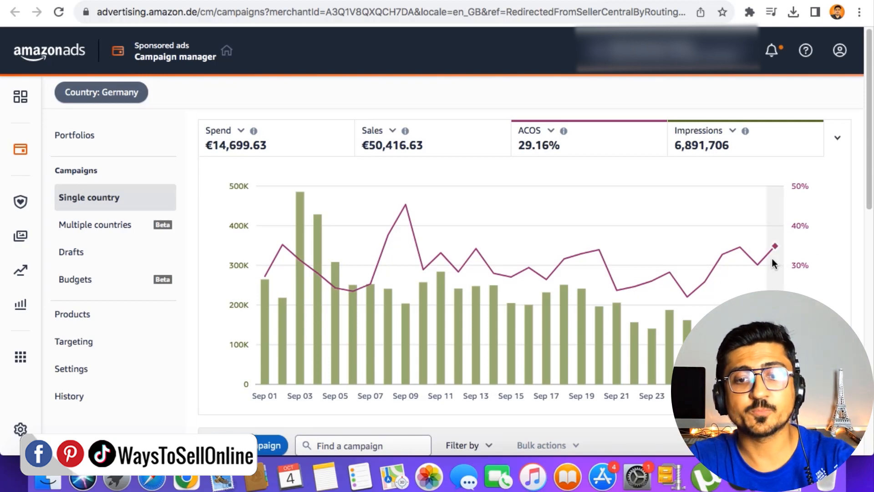
- Examine the spend, orders, sales and ROAS columns for individual campaigns in the Amazon Ads campaign manager
{"action": "scroll", "coordinate": [681, 279], "scroll_direction": "down", "scroll_amount": 8}
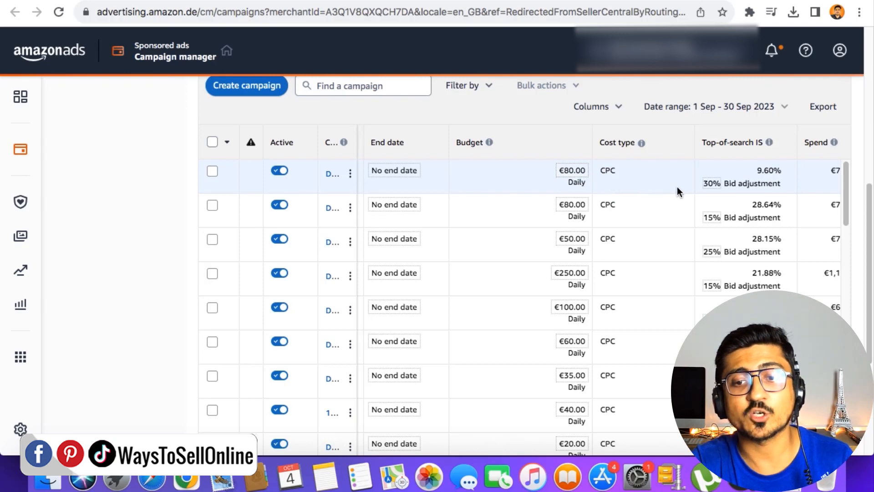
{"action": "scroll", "coordinate": [677, 186], "scroll_direction": "right", "scroll_amount": 5}
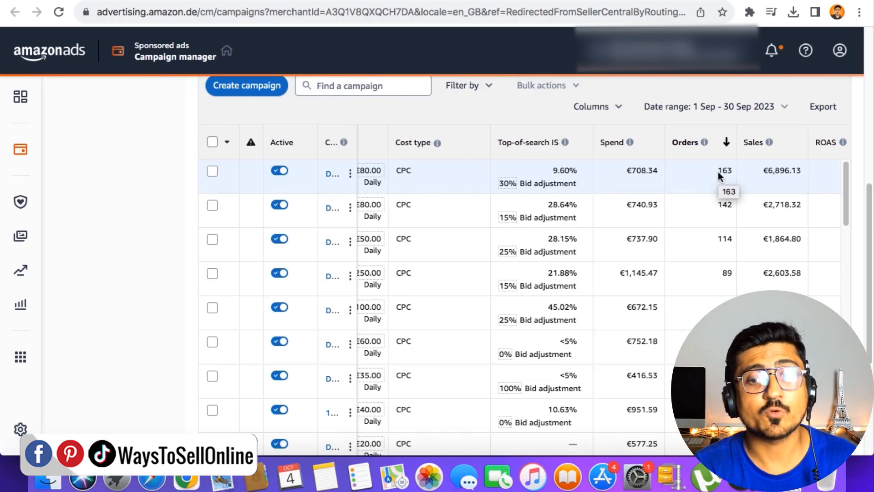
{"action": "scroll", "coordinate": [701, 177], "scroll_direction": "right", "scroll_amount": 2}
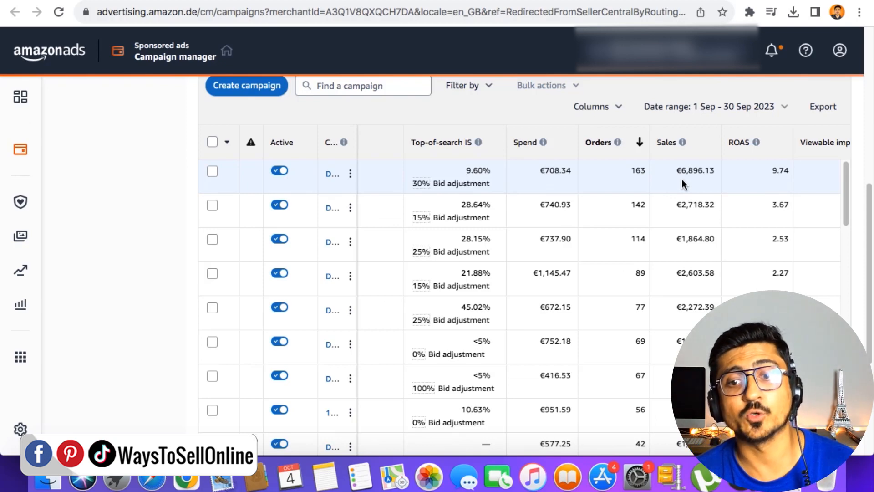
{"action": "scroll", "coordinate": [682, 179], "scroll_direction": "right", "scroll_amount": 5}
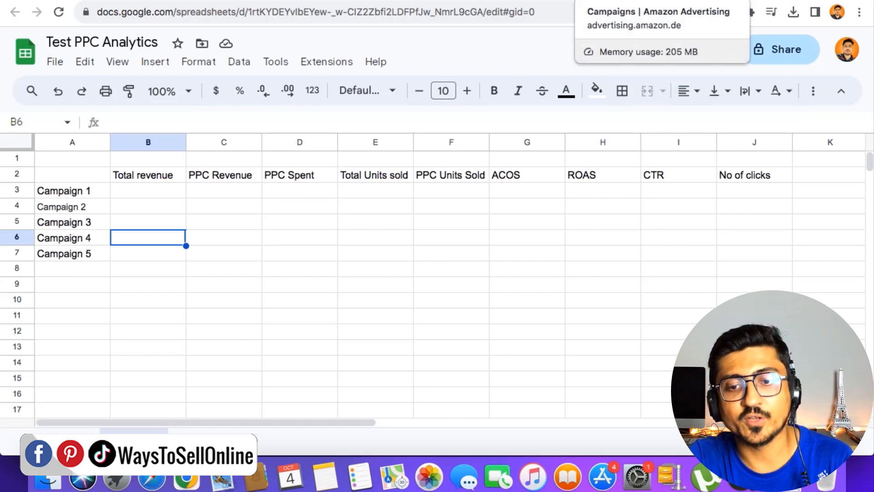
{"action": "left_click", "coordinate": [619, 1]}
{"action": "scroll", "coordinate": [617, 247], "scroll_direction": "left", "scroll_amount": 5}
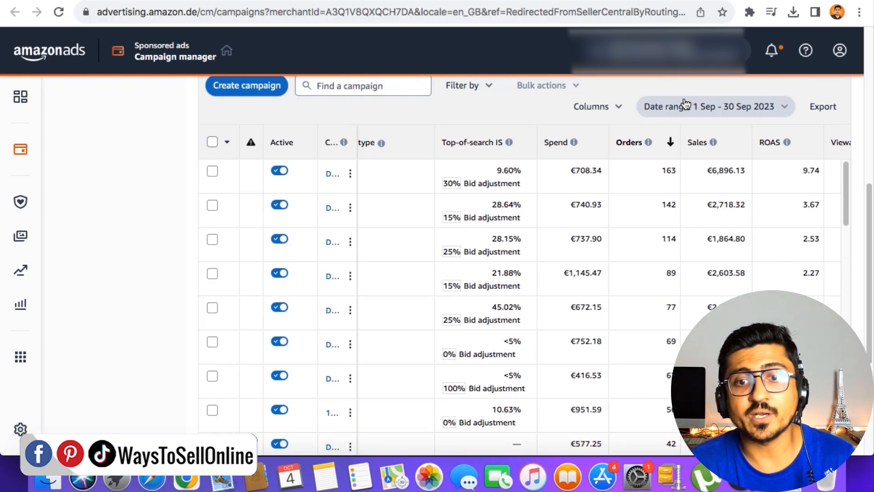
{"action": "scroll", "coordinate": [646, 143], "scroll_direction": "up", "scroll_amount": 8}
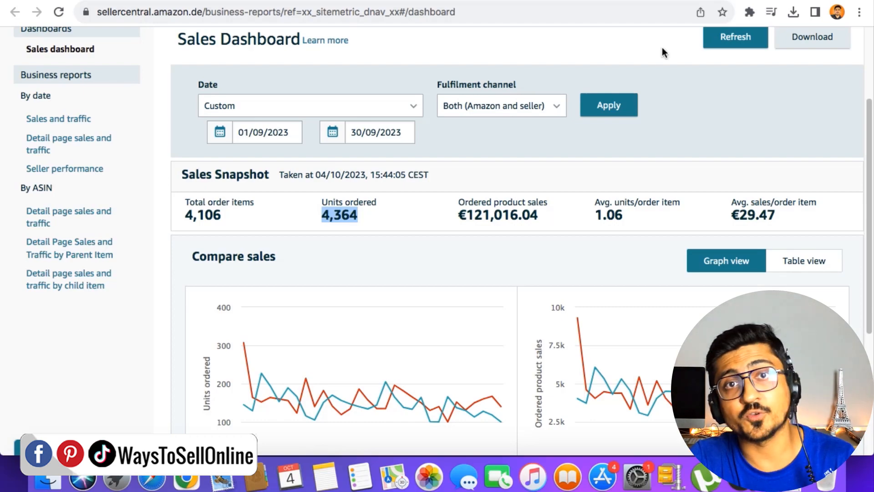
- Switch to Calculator and divide the September ordered product sales of 121016 by the ad spend of 14699
{"action": "left_click", "coordinate": [117, 478]}
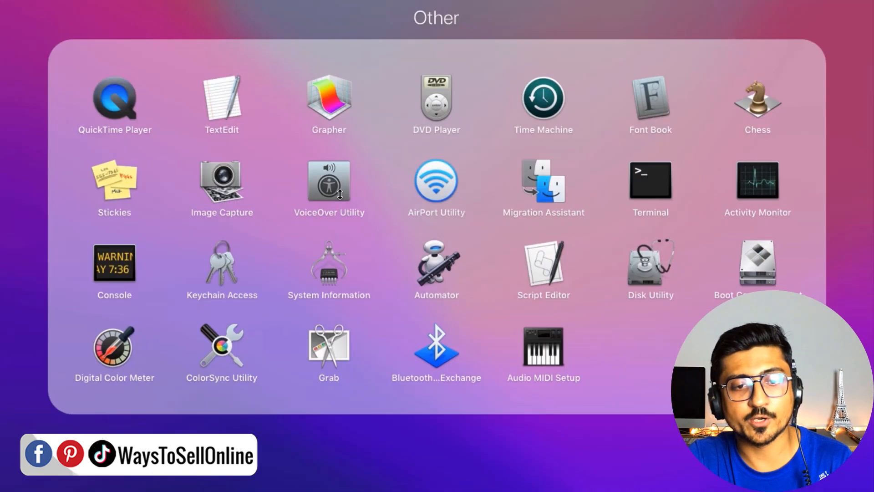
{"action": "key", "text": "Escape"}
{"action": "left_click", "coordinate": [335, 198]}
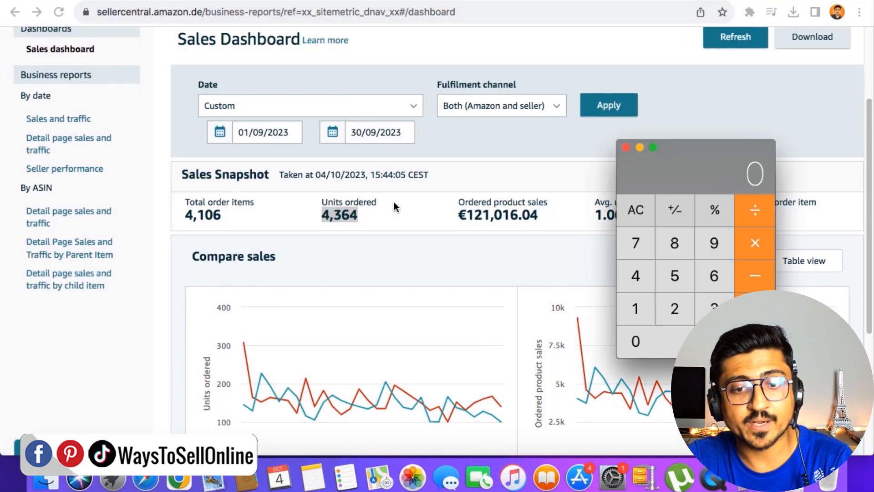
{"action": "type", "text": "121"}
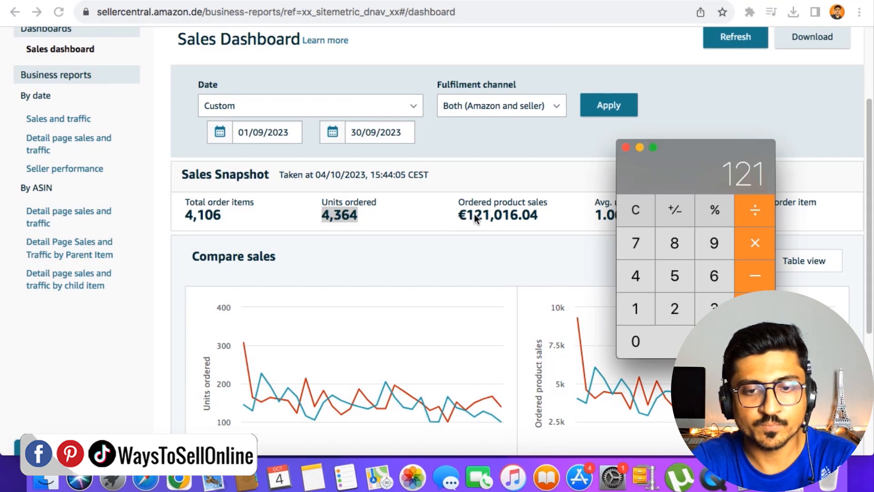
{"action": "type", "text": "016/"}
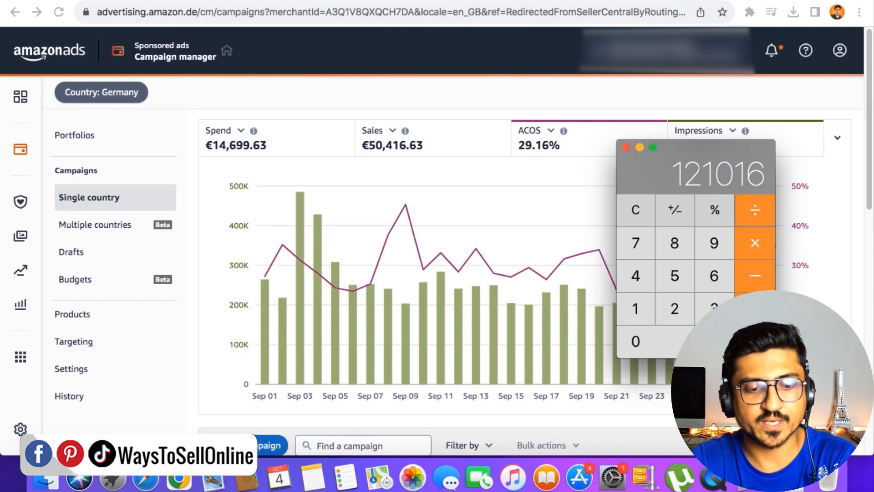
{"action": "type", "text": "14699"}
{"action": "key", "text": "Return"}
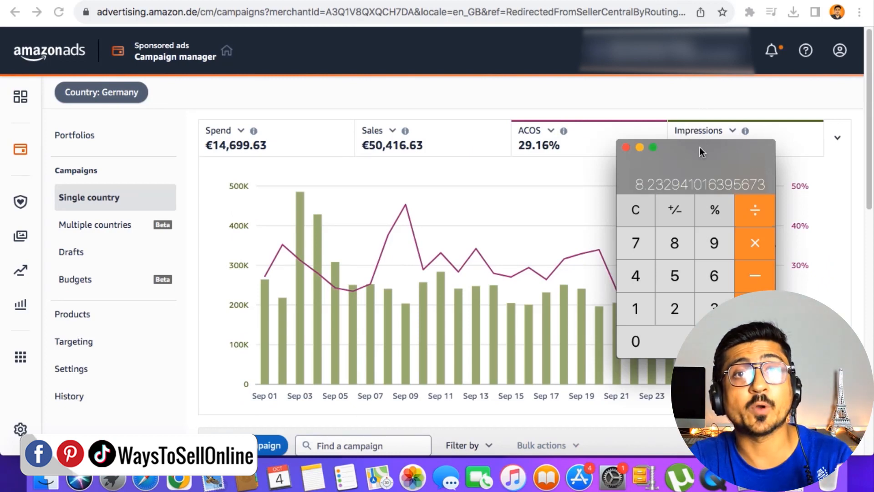